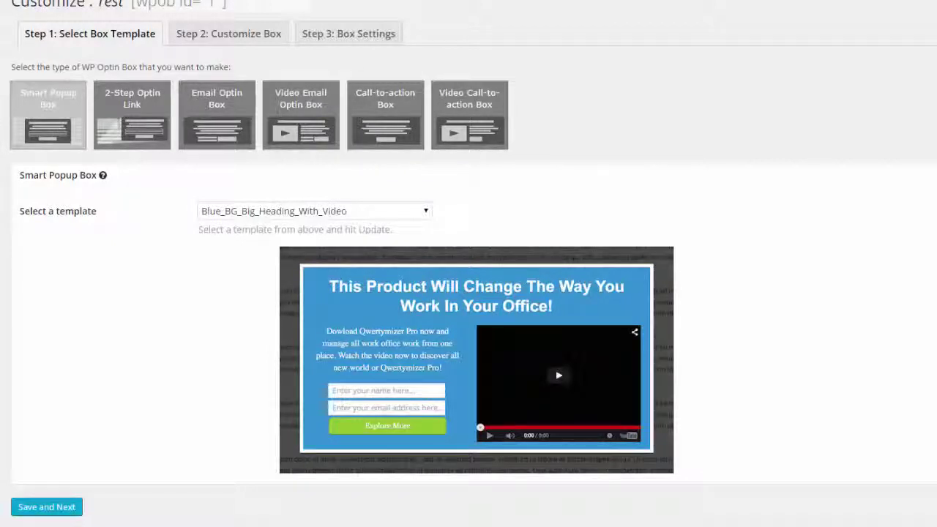
Try the 2-Step Optin Link and Video Call-to-action box types, trying Clean_CTA then Light_Blue_BG_Big_Bold_With_Video.
left_click(132, 110)
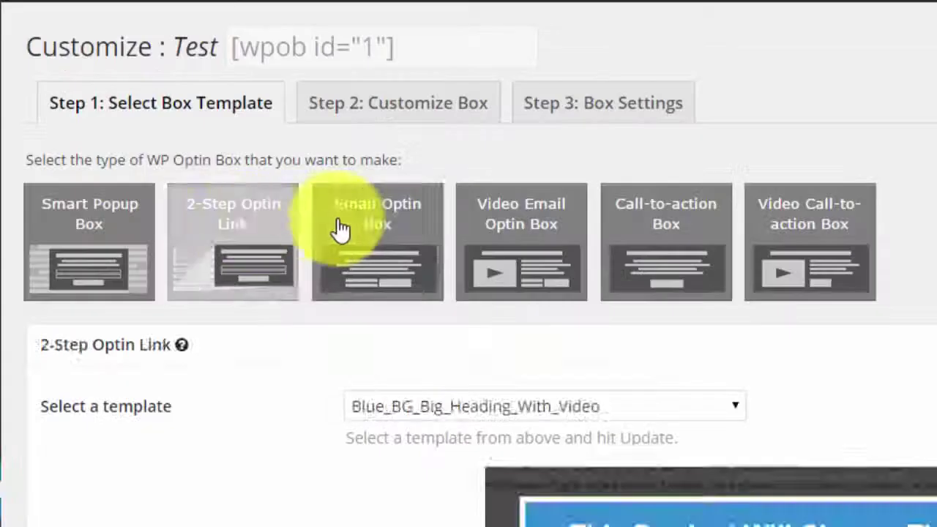
left_click(469, 110)
left_click(410, 211)
left_click(399, 271)
left_click(415, 213)
left_click(670, 522)
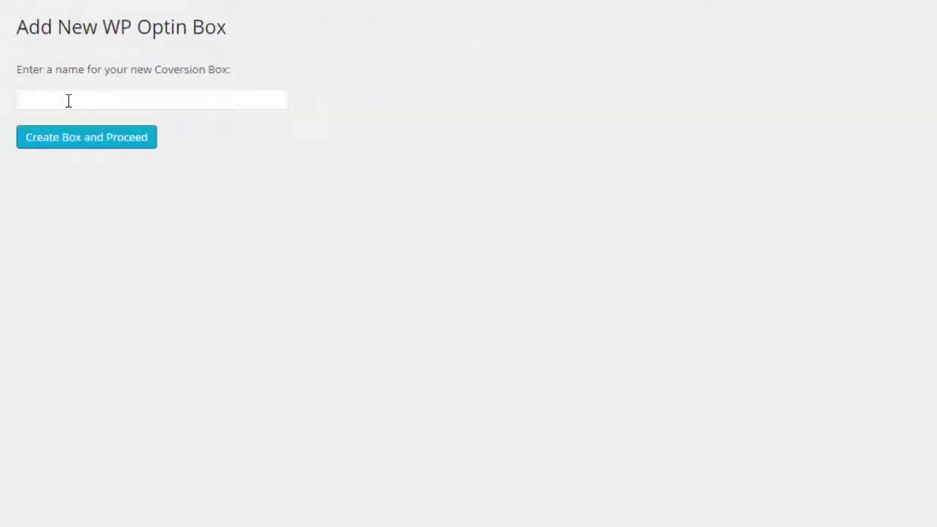
Name the new box 'Test' and make it an Email Optin Box.
left_click(68, 101)
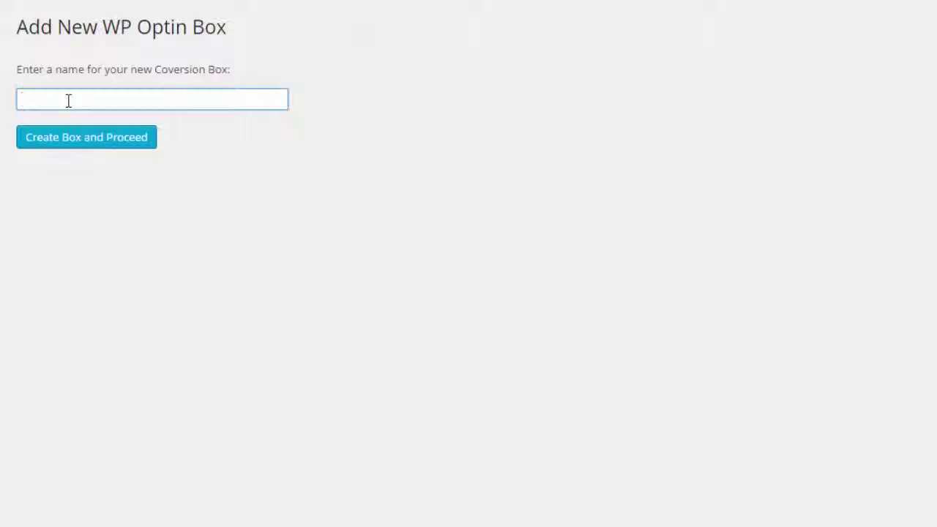
type("Test")
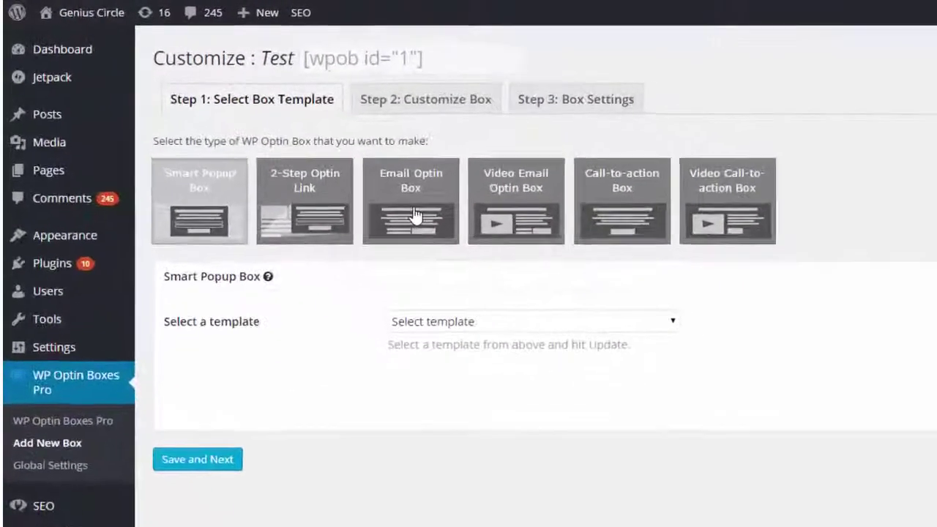
left_click(347, 164)
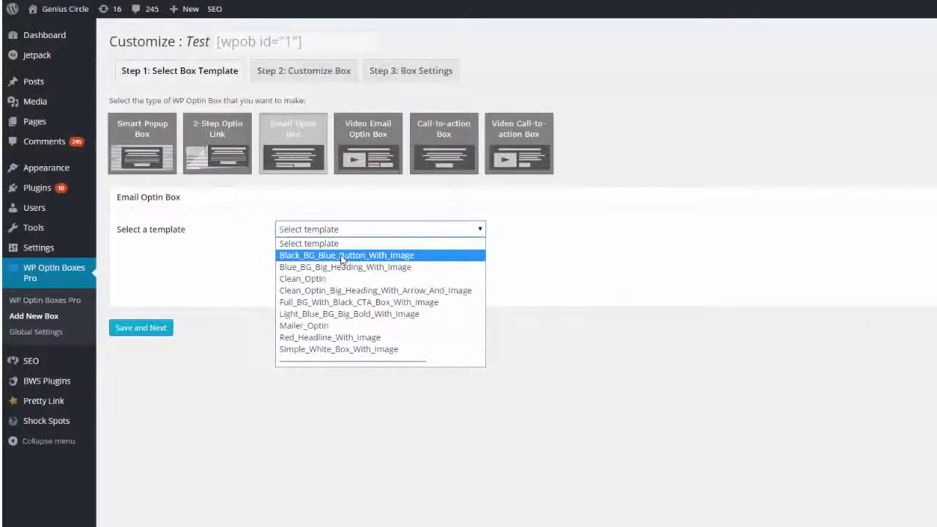
Preview the Black_BG and Blue_BG Email Optin templates, then choose Clean_Optin.
left_click(341, 258)
left_click(378, 229)
left_click(415, 267)
left_click(326, 229)
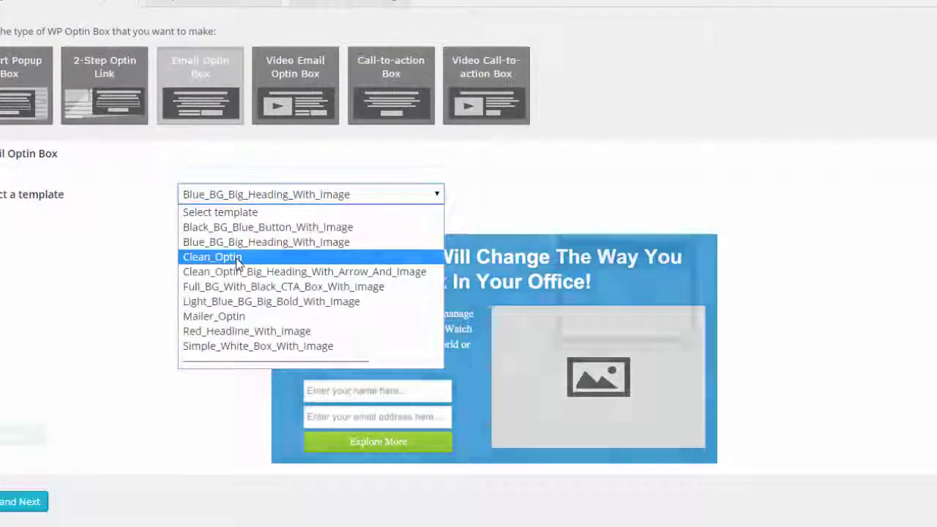
left_click(236, 258)
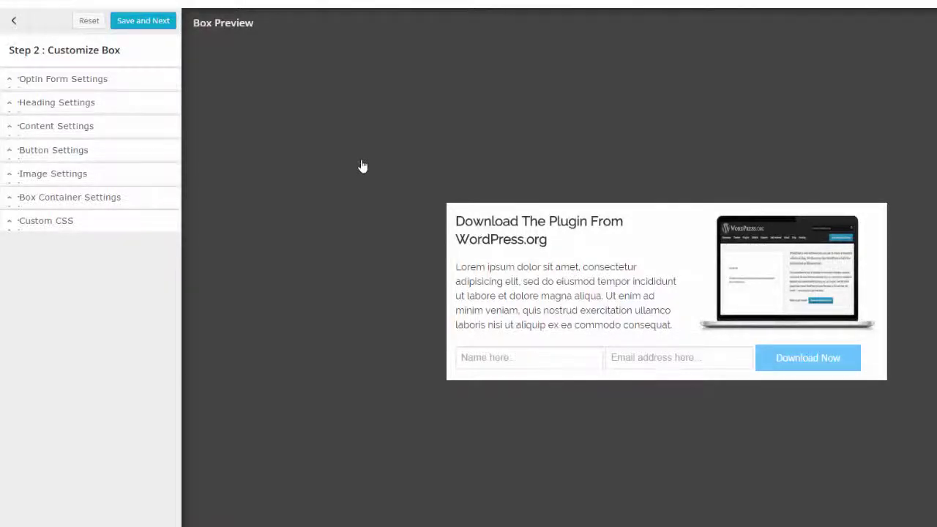
Expand Optin Form Settings and go to connect an email service provider like GetResponse.
left_click(93, 80)
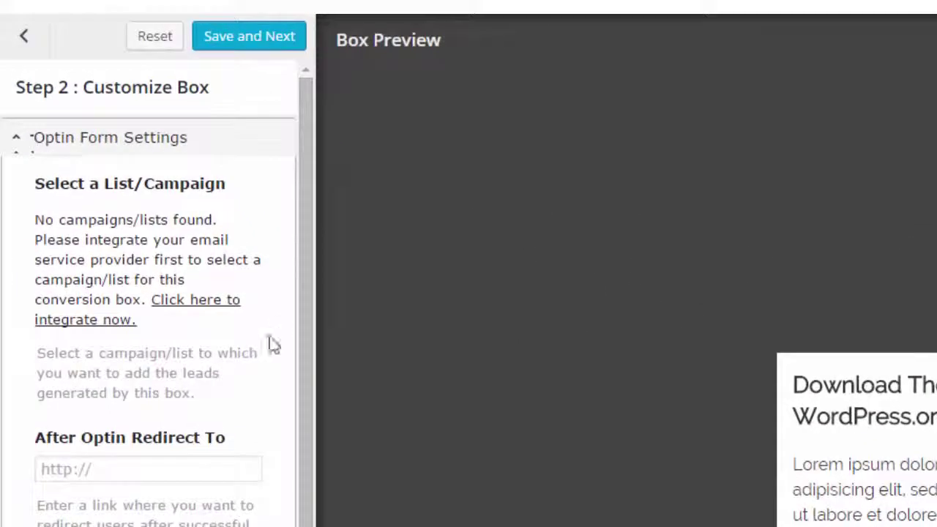
left_click(211, 311)
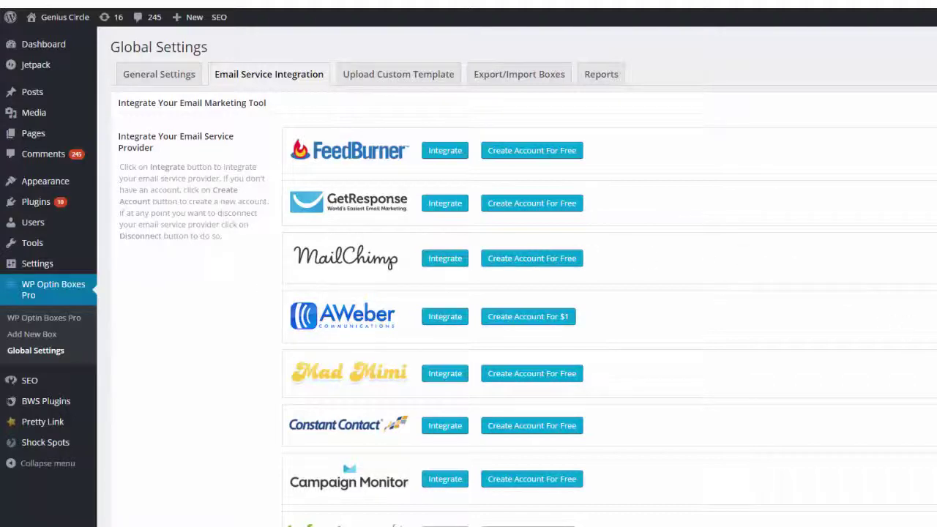
scroll(517, 293, "down", 8)
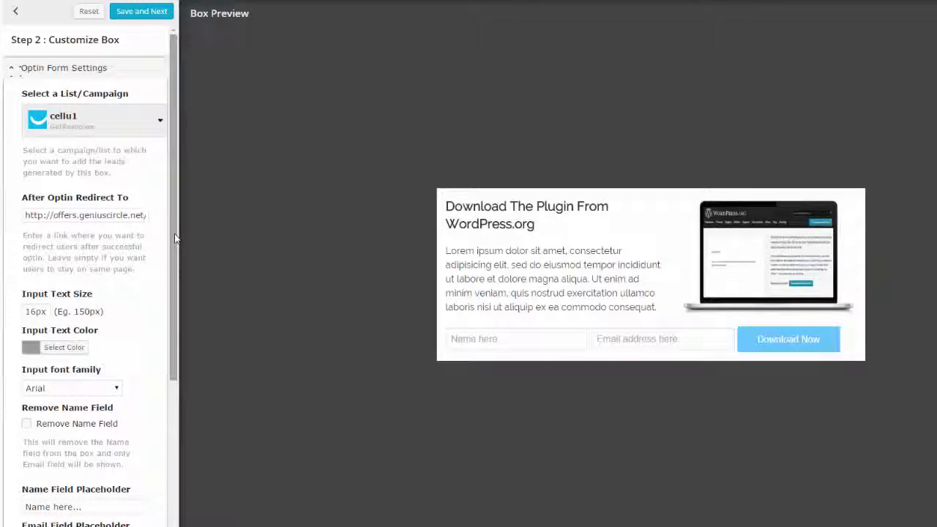
left_click_drag(175, 238, 173, 299)
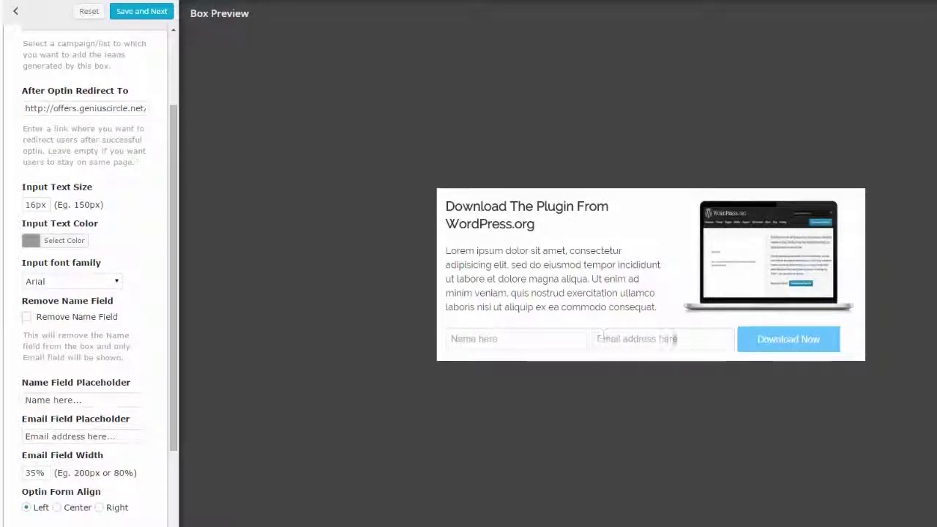
scroll(178, 325, "down", 1)
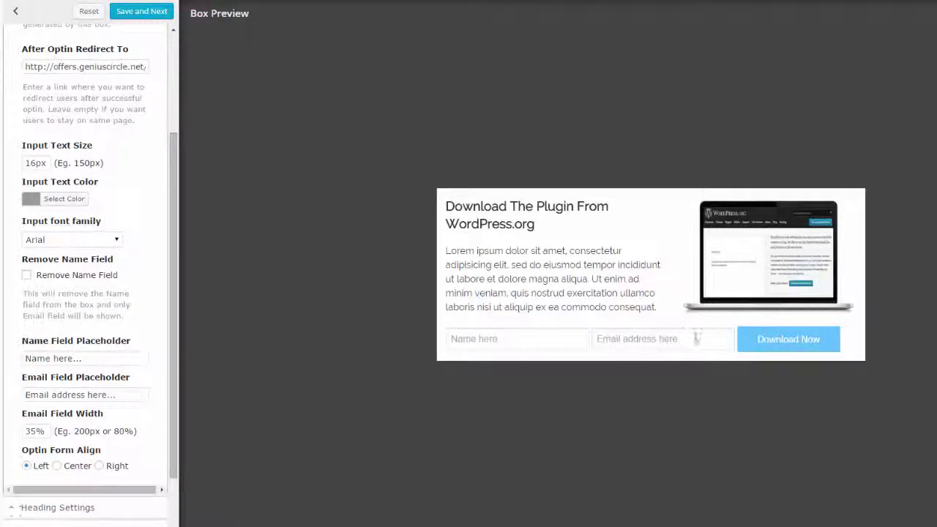
scroll(177, 301, "down", 2)
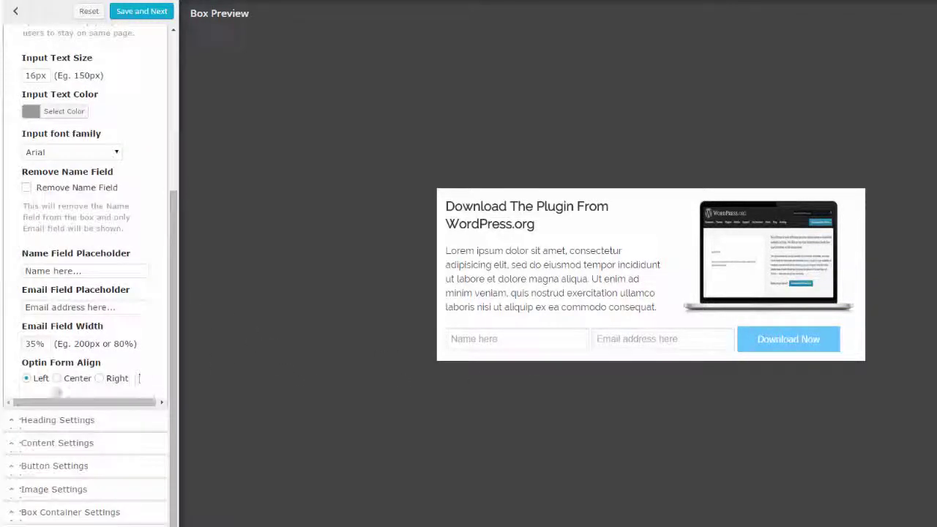
Review the Heading, Content, Button and Image settings panels of the Test box.
left_click(60, 420)
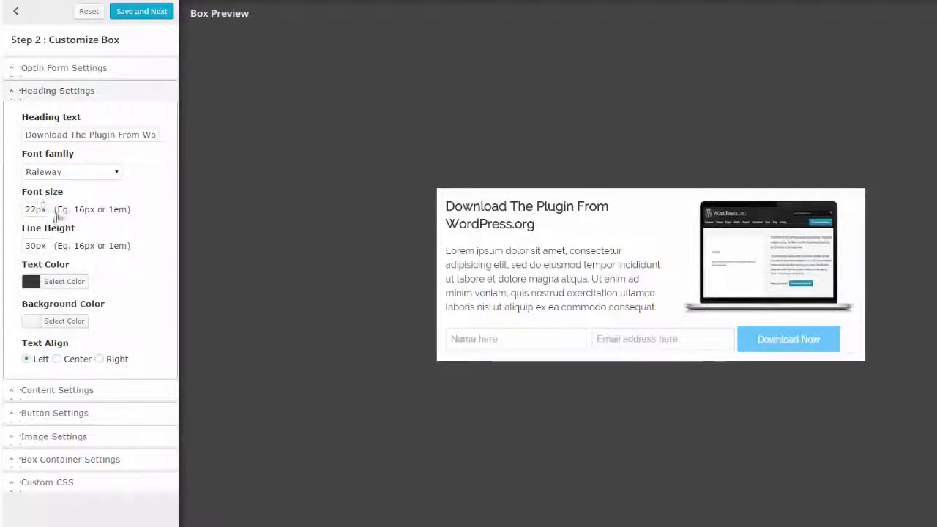
left_click(73, 389)
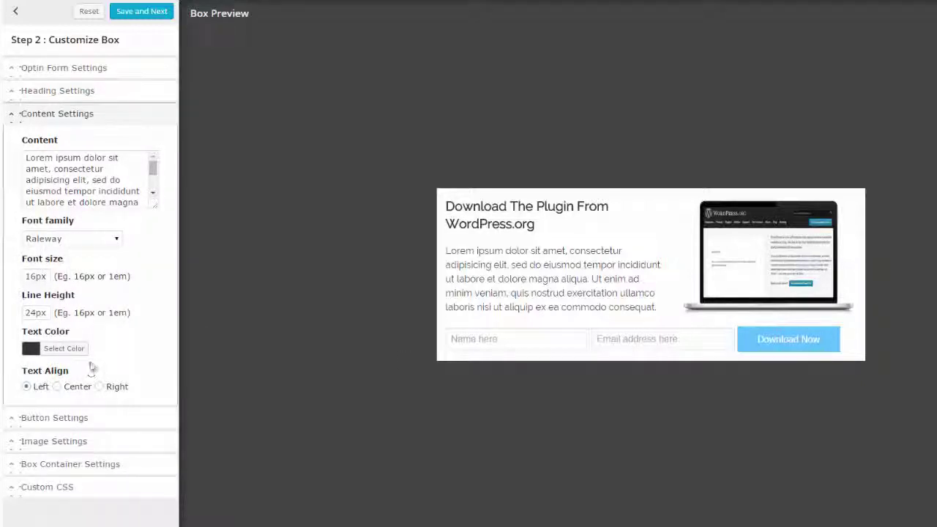
left_click(74, 423)
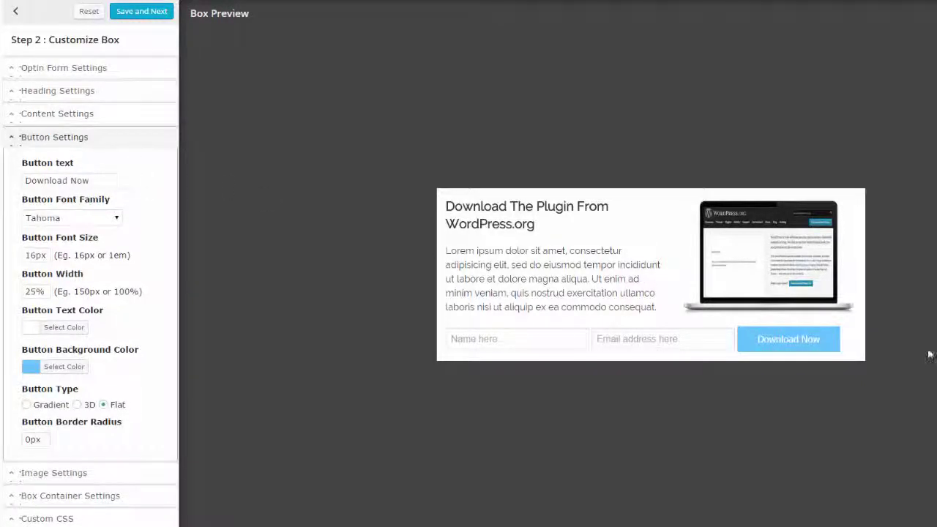
left_click(73, 474)
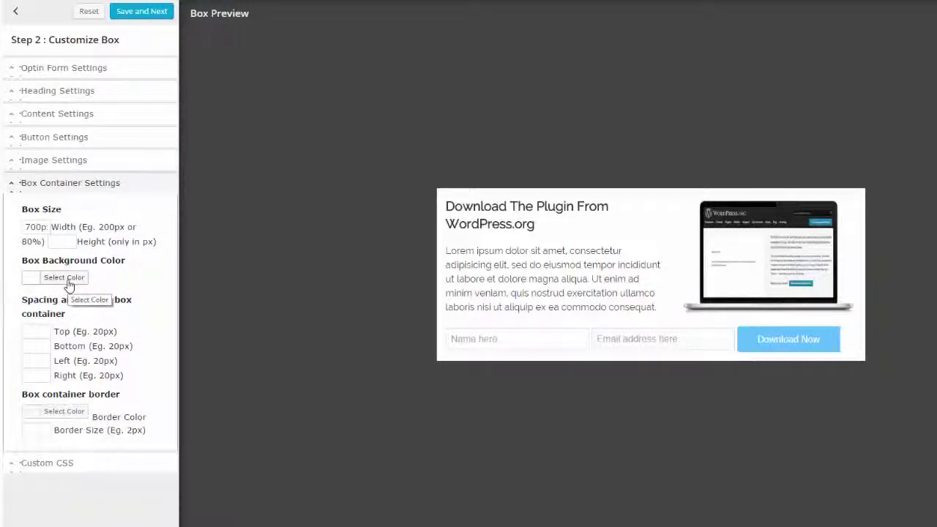
Make the box background red and reveal the Custom CSS area.
left_click(65, 279)
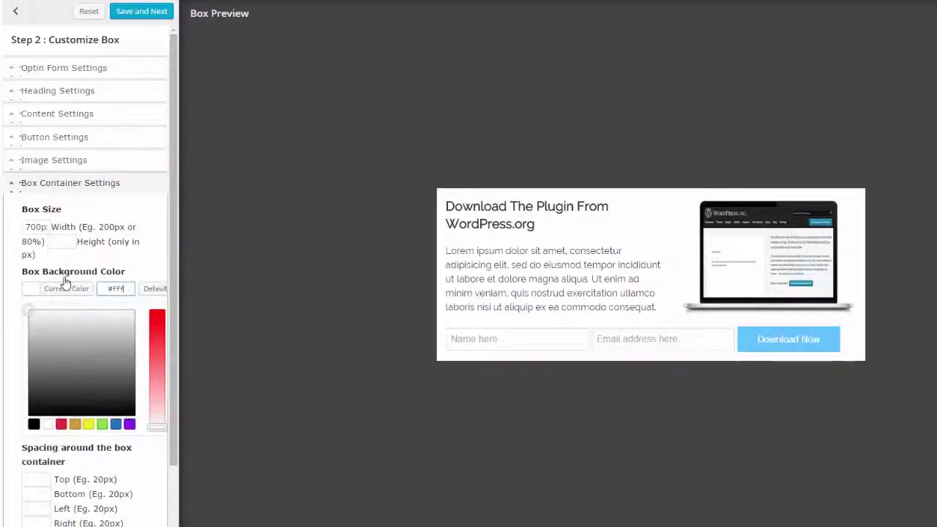
left_click(157, 316)
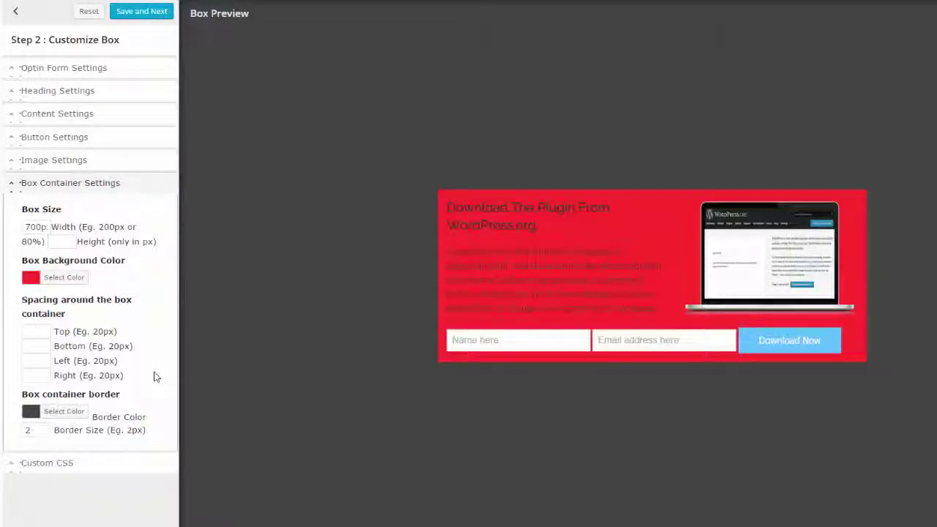
left_click(29, 464)
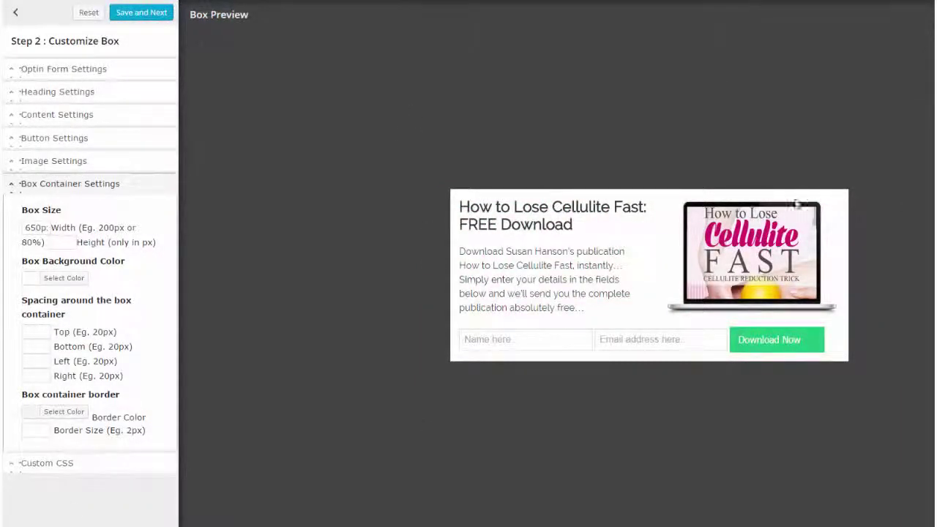
Save the customization and scroll down through the Step 3 Box Settings options.
left_click(137, 14)
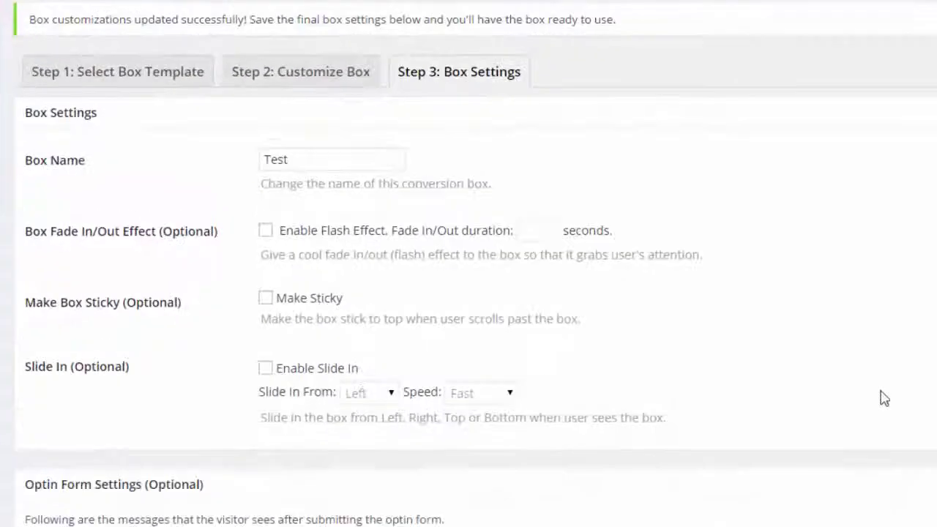
scroll(927, 374, "down", 1)
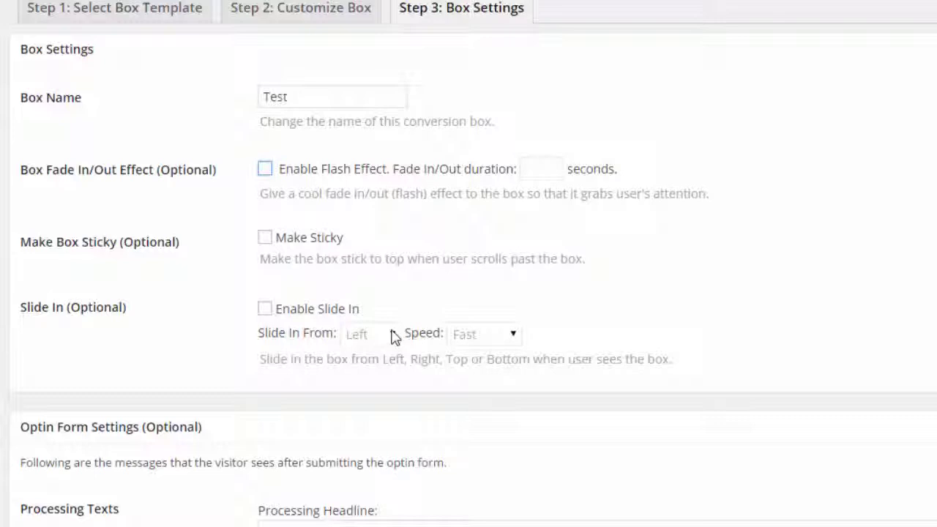
scroll(514, 340, "down", 3)
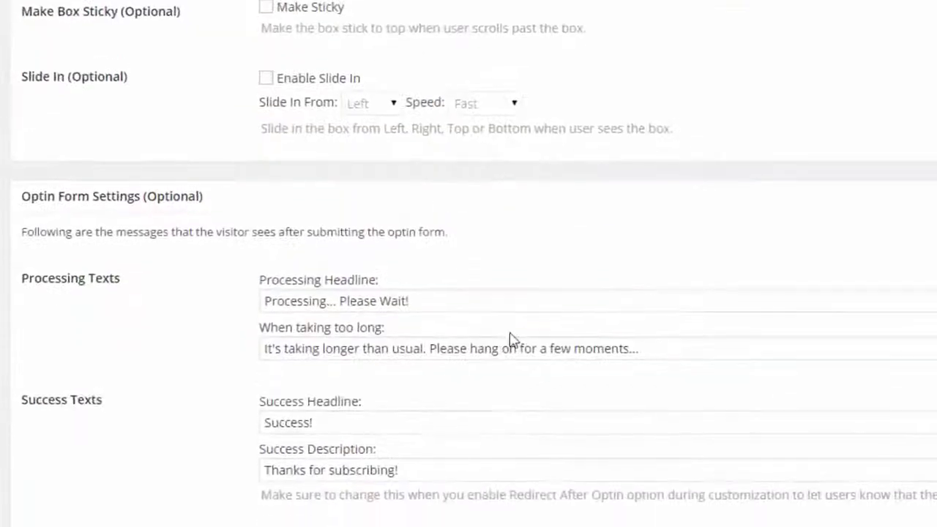
scroll(514, 340, "down", 1)
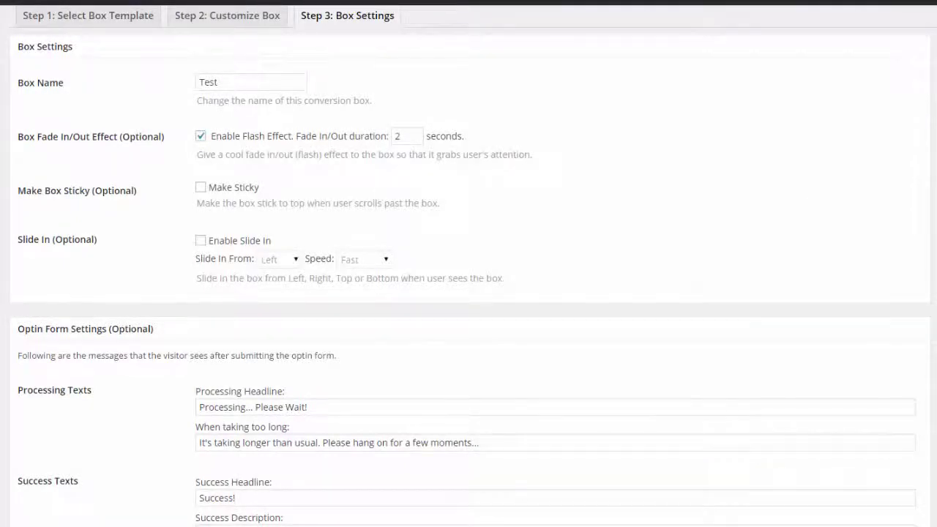
scroll(468, 264, "down", 3)
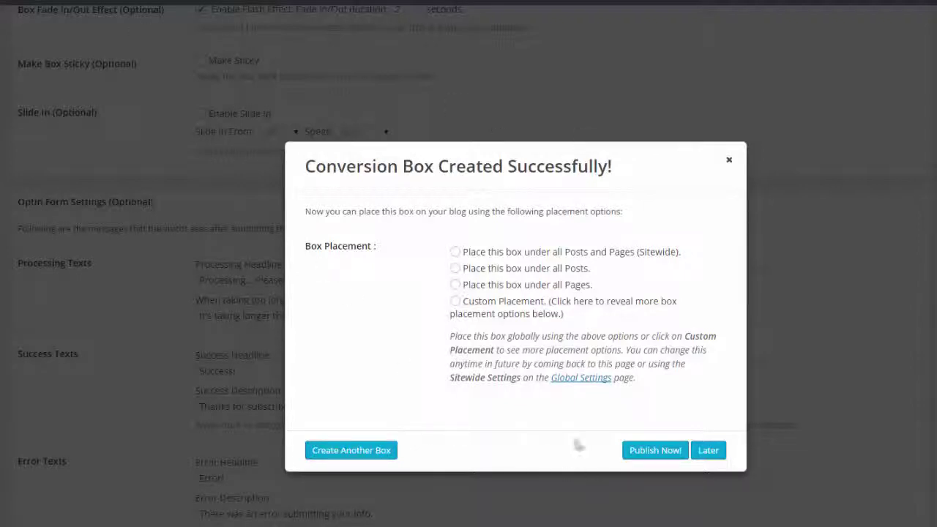
Choose Custom Placement and copy the box's [wpob id="1"] shortcode.
left_click(455, 302)
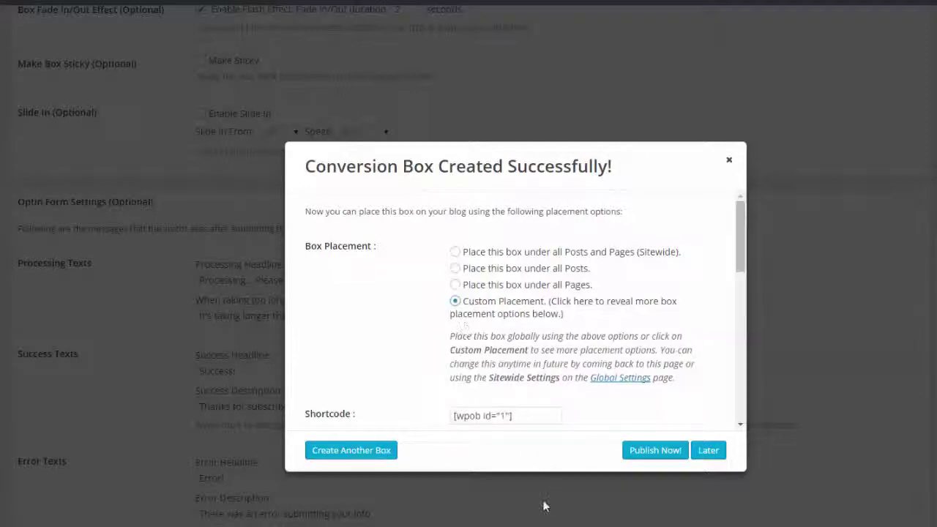
left_click_drag(540, 415, 449, 415)
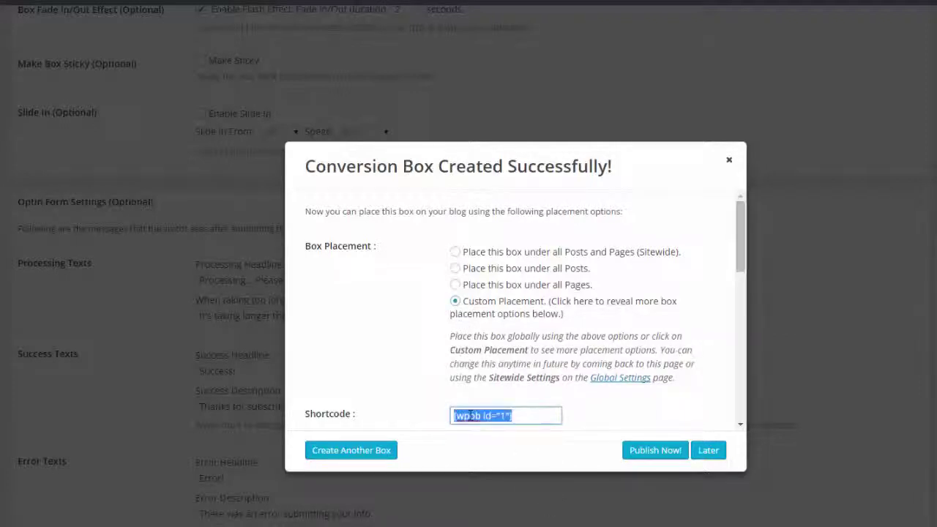
right_click(471, 416)
left_click(527, 245)
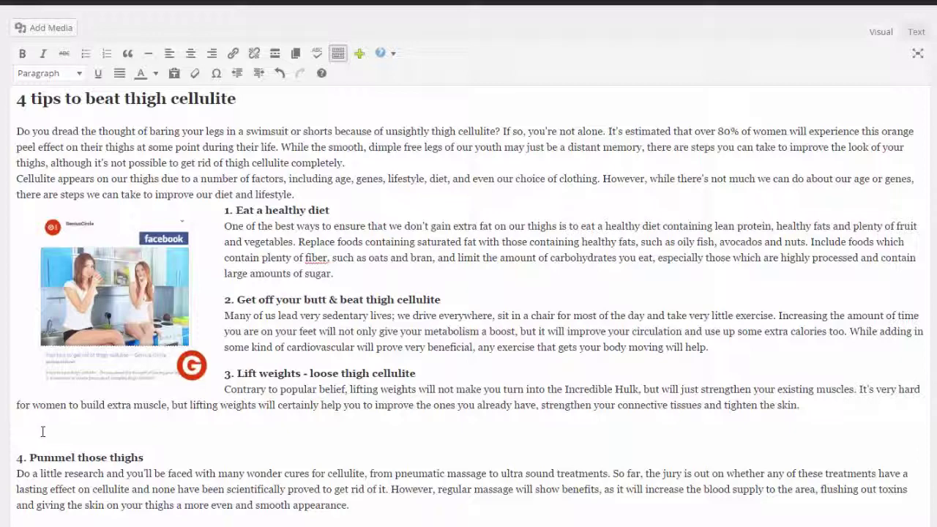
Paste the shortcode as plain text on the empty line after tip 3.
right_click(43, 432)
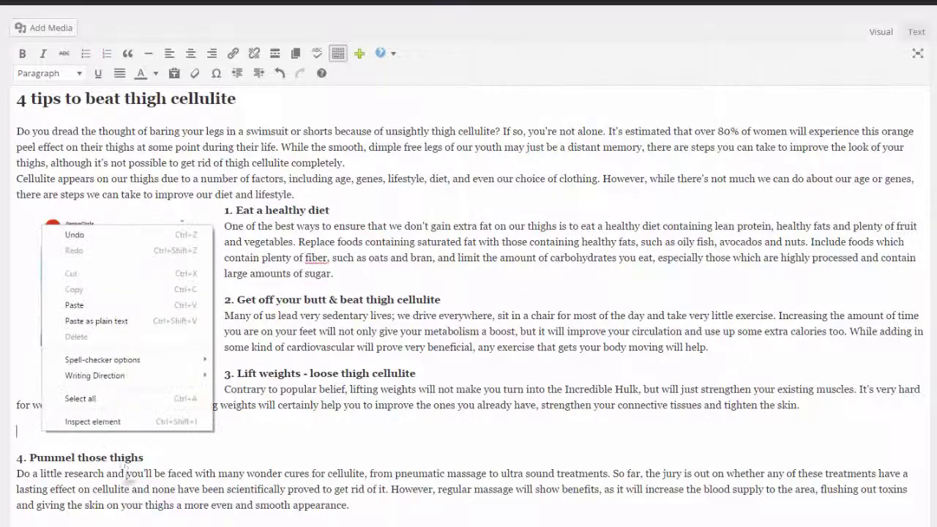
left_click(96, 322)
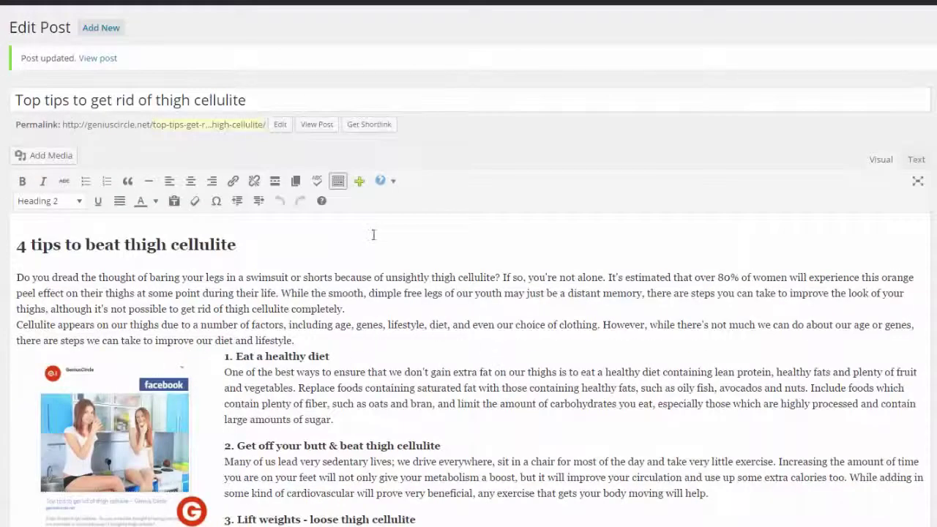
View the published post and scroll down to check the embedded cellulite download form.
left_click(317, 124)
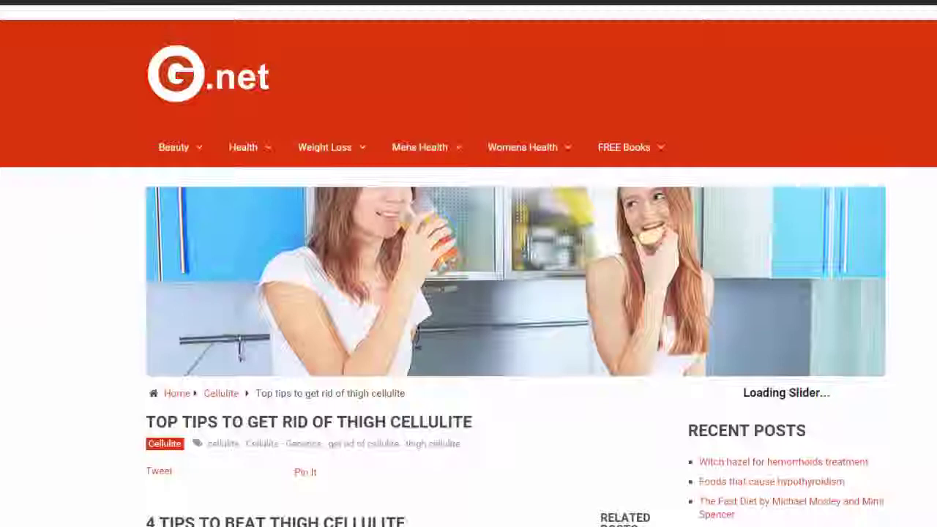
scroll(517, 396, "down", 10)
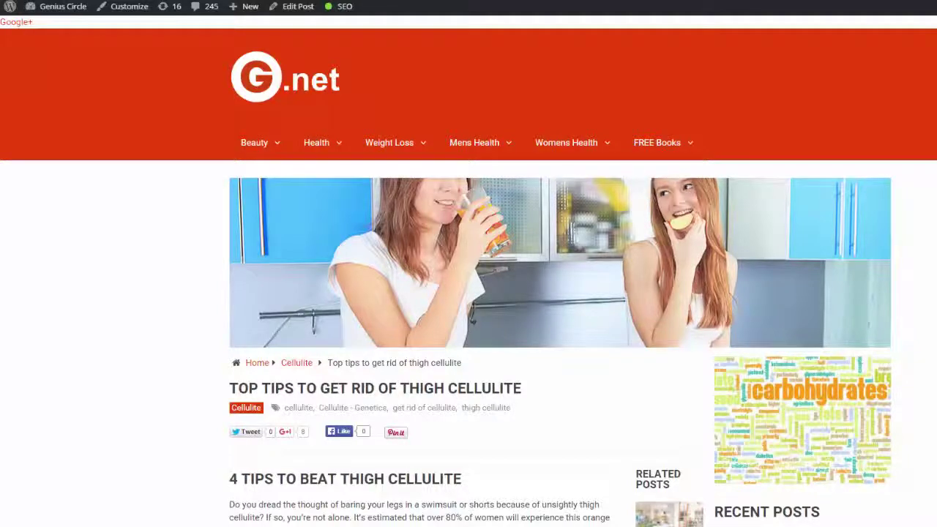
scroll(468, 293, "down", 3)
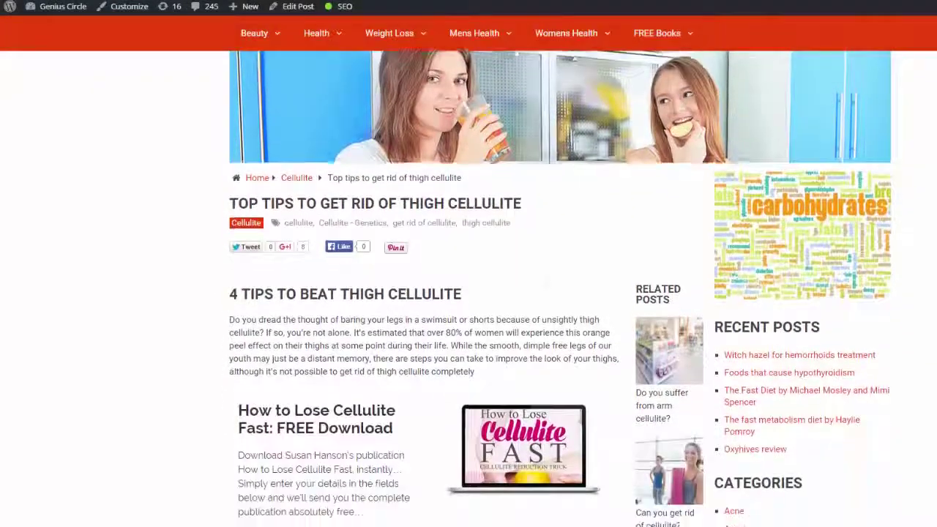
scroll(469, 293, "down", 5)
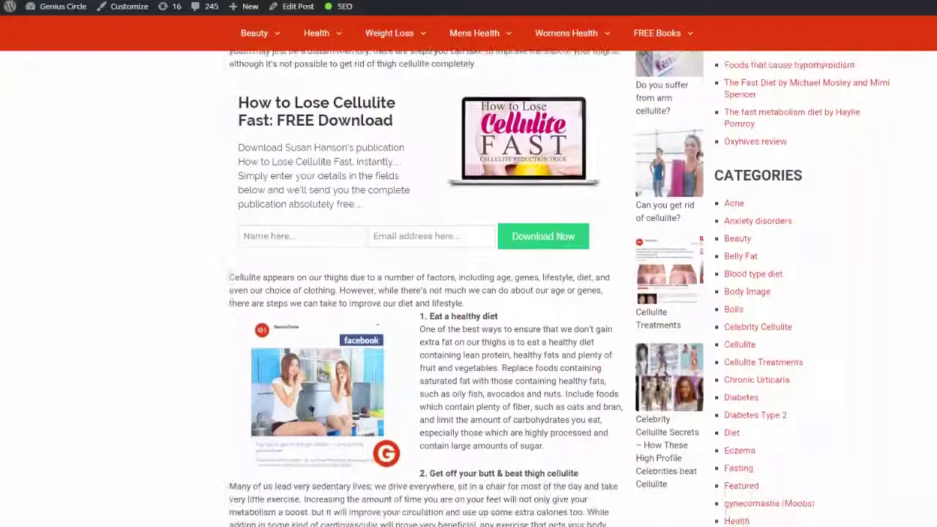
scroll(468, 293, "down", 5)
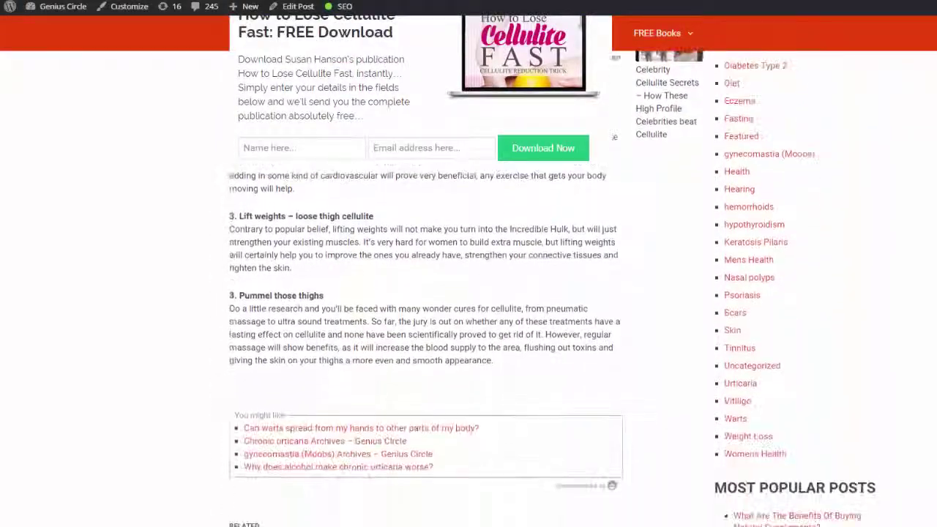
scroll(469, 293, "down", 4)
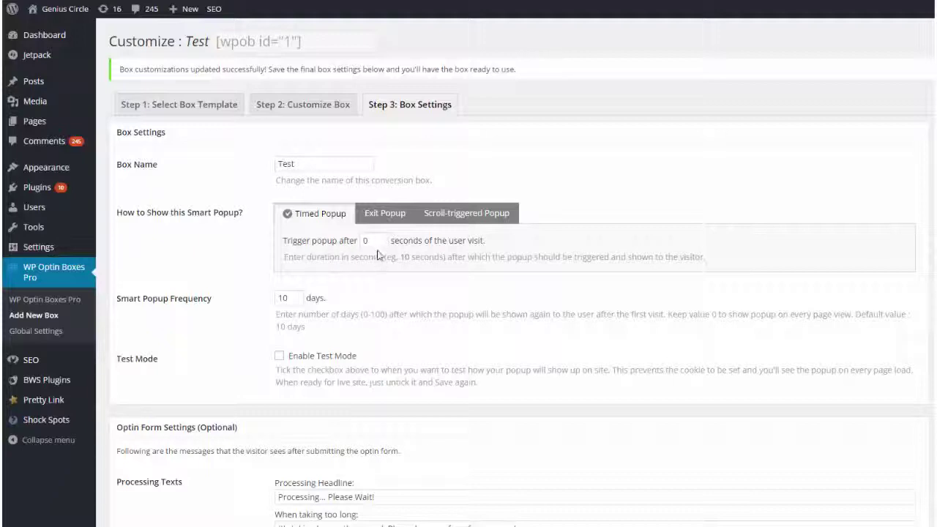
Try Exit and Scroll-triggered popups, then save a Timed Popup with delay raised above 0 seconds.
left_click(381, 215)
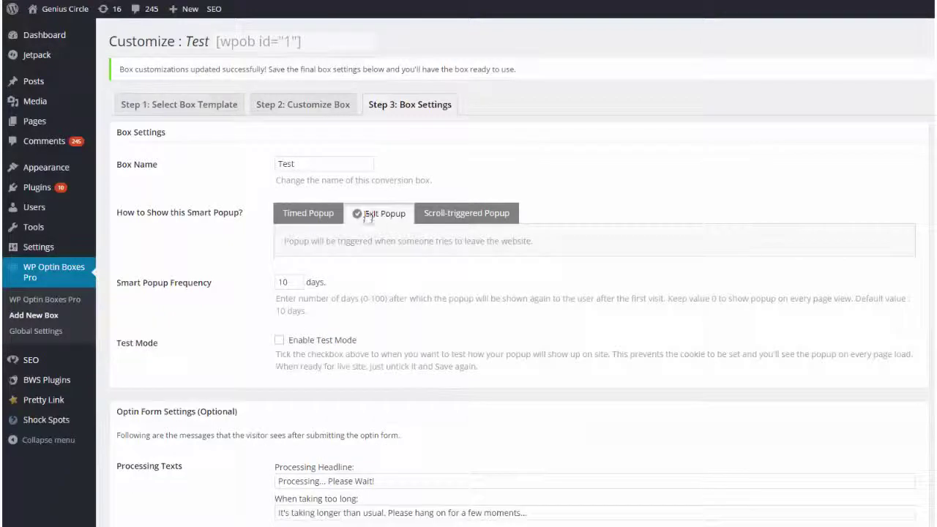
left_click(461, 218)
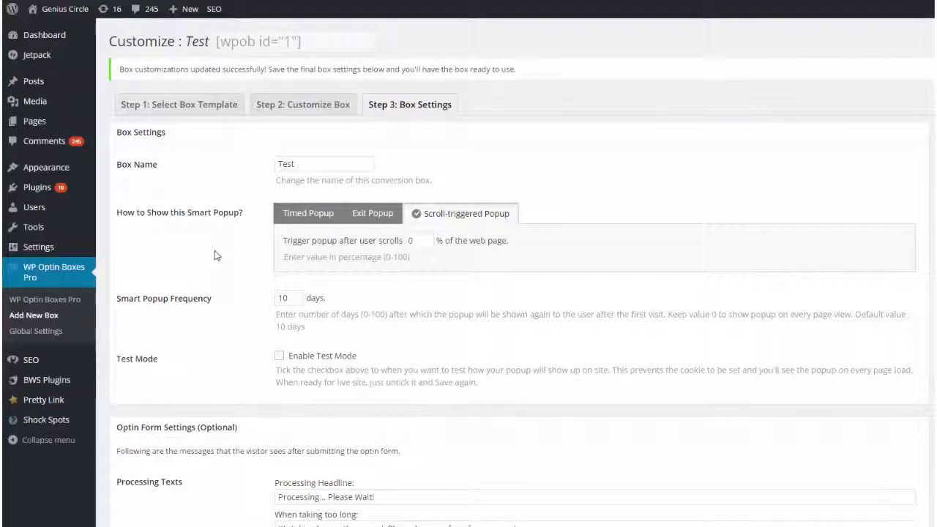
left_click(306, 218)
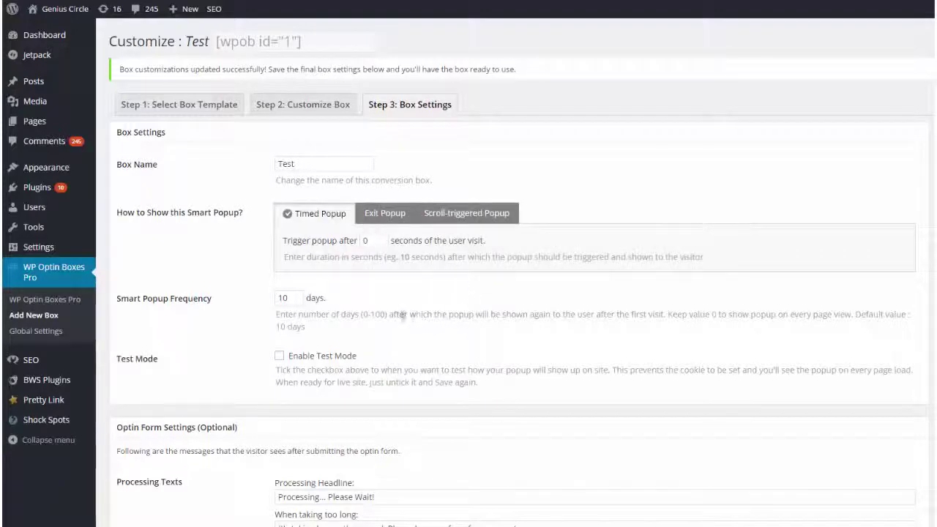
left_click(380, 239)
left_click(380, 238)
left_click(380, 238)
scroll(282, 268, "down", 3)
left_click(150, 515)
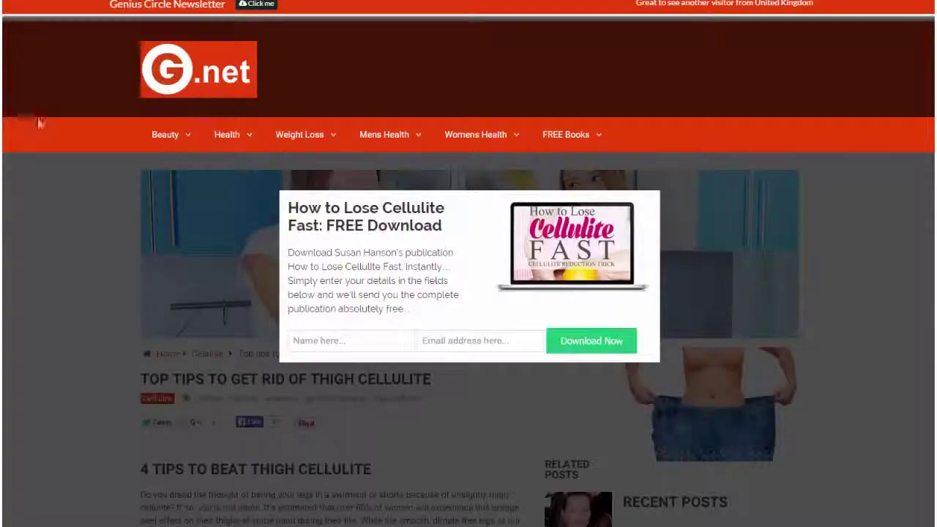
Dismiss the download popup on the live post and scroll down to see it reappear.
left_click(681, 311)
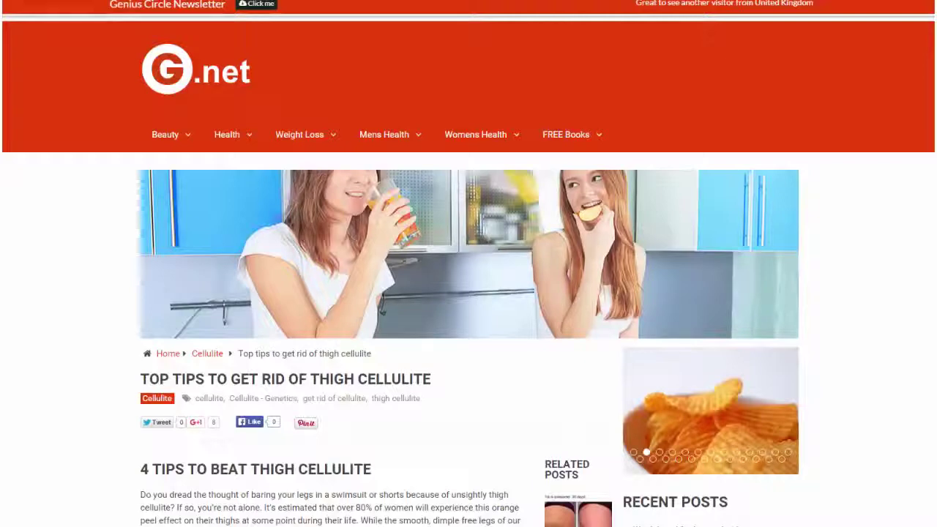
scroll(469, 308, "down", 1)
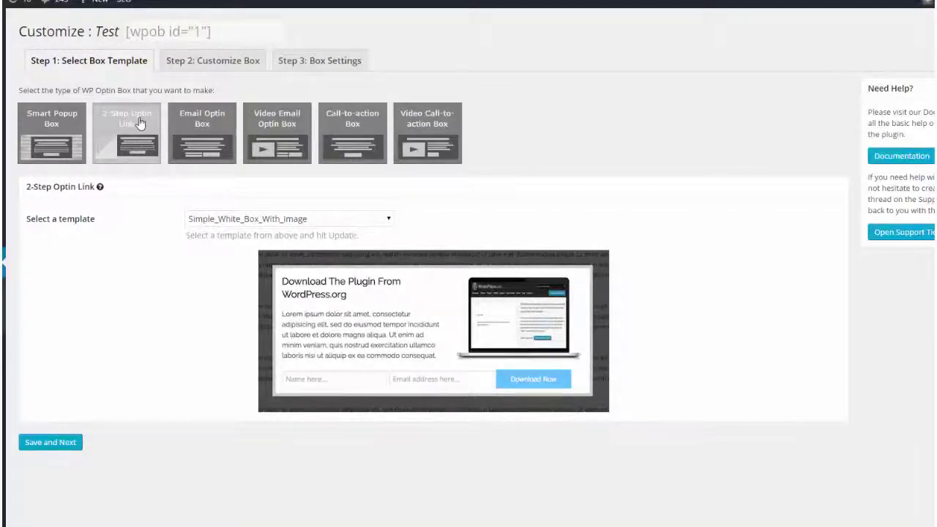
Save the 2-Step Optin Link template choice and then update the Test box's settings.
left_click(70, 443)
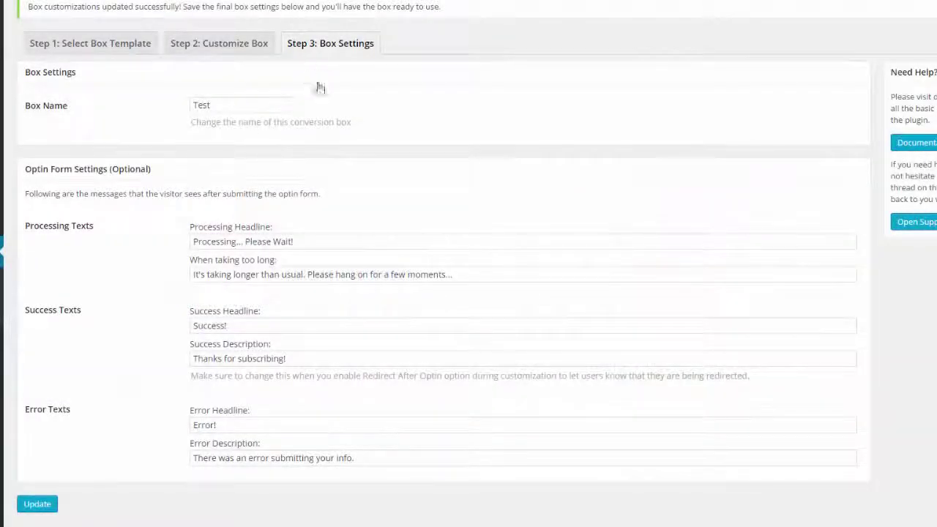
left_click(36, 504)
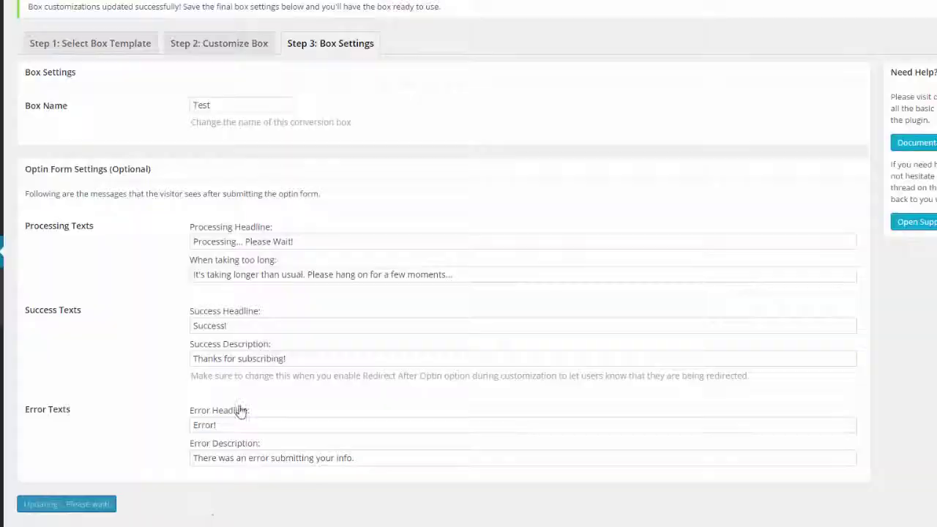
Set the optin link style to Blue Flat.
scroll(693, 249, "down", 2)
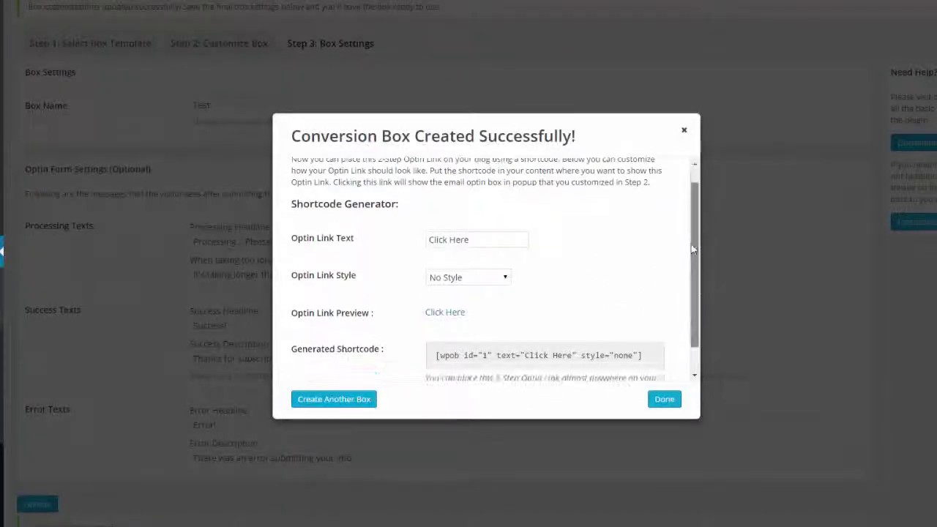
scroll(693, 249, "down", 1)
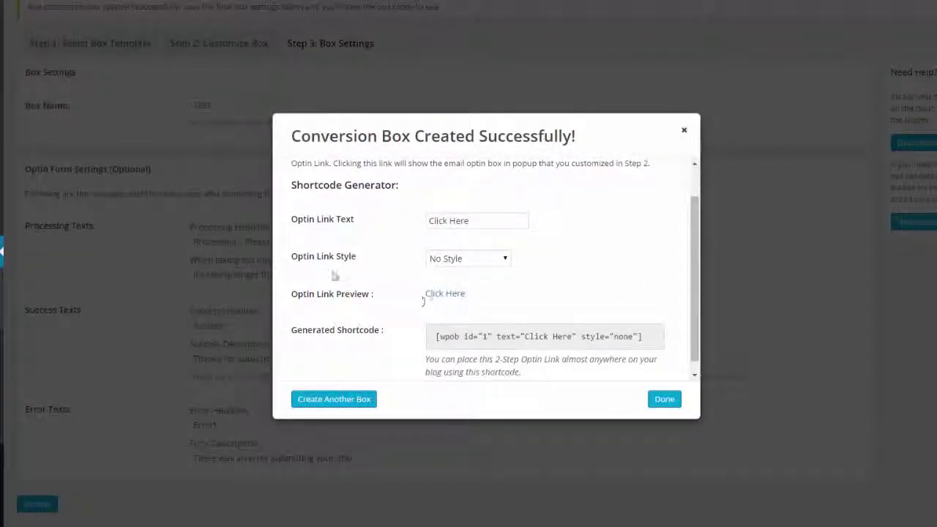
left_click(506, 260)
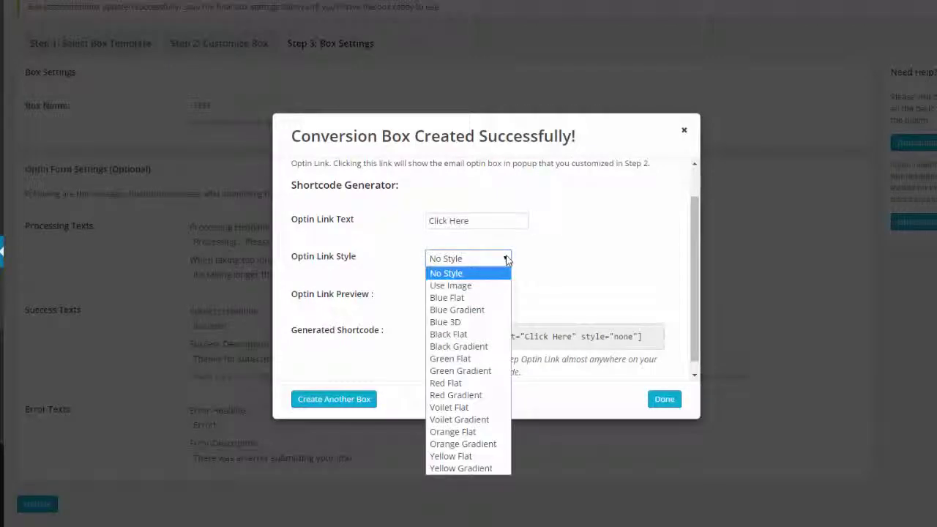
left_click(463, 298)
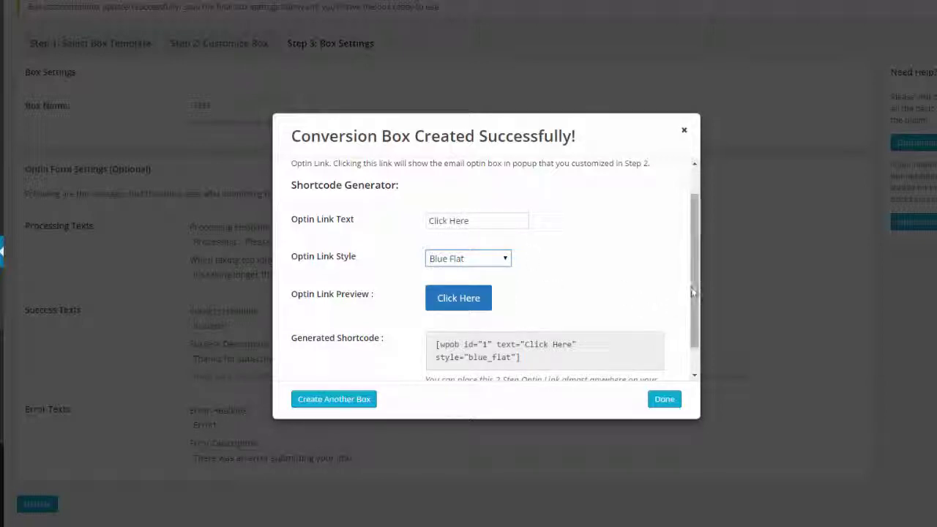
Select the generated 'Click Here' shortcode for copying and close the success dialog.
scroll(590, 331, "down", 1)
left_click(527, 329)
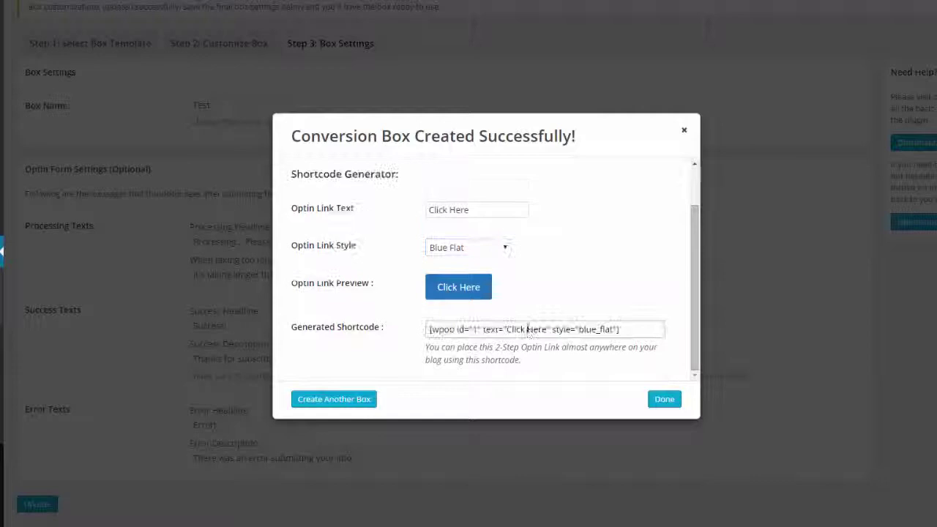
triple_click(527, 329)
key("ctrl+c")
left_click(657, 407)
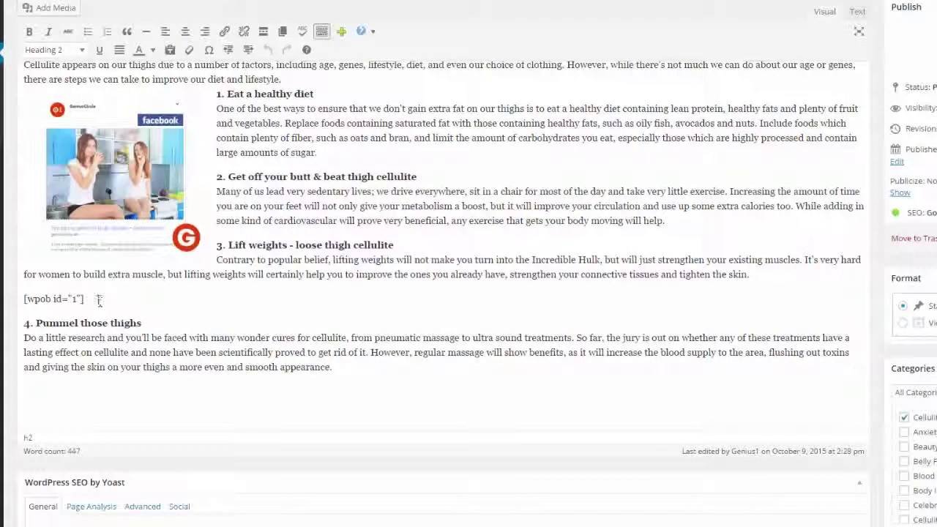
Replace [wpob id="1"] in the post with the Blue Flat link shortcode and test its Click Here button.
left_click_drag(98, 300, 25, 298)
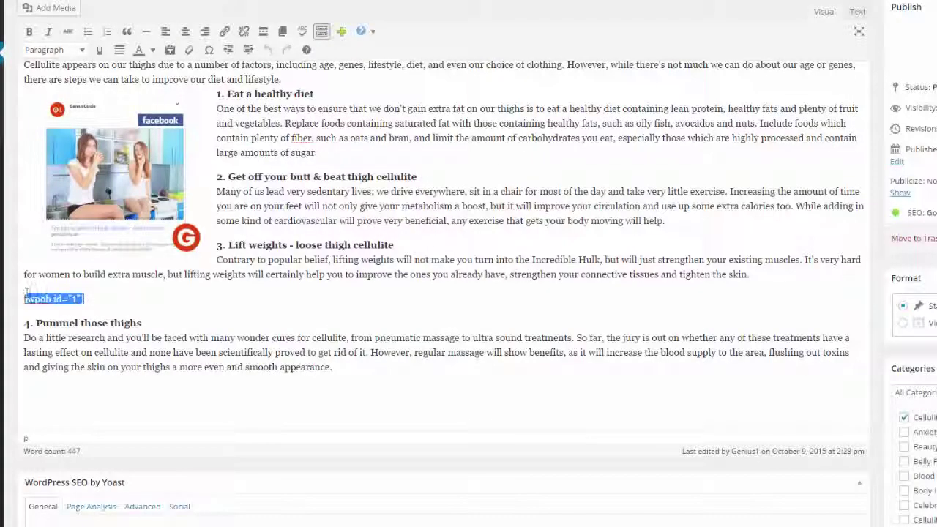
right_click(40, 299)
left_click(82, 344)
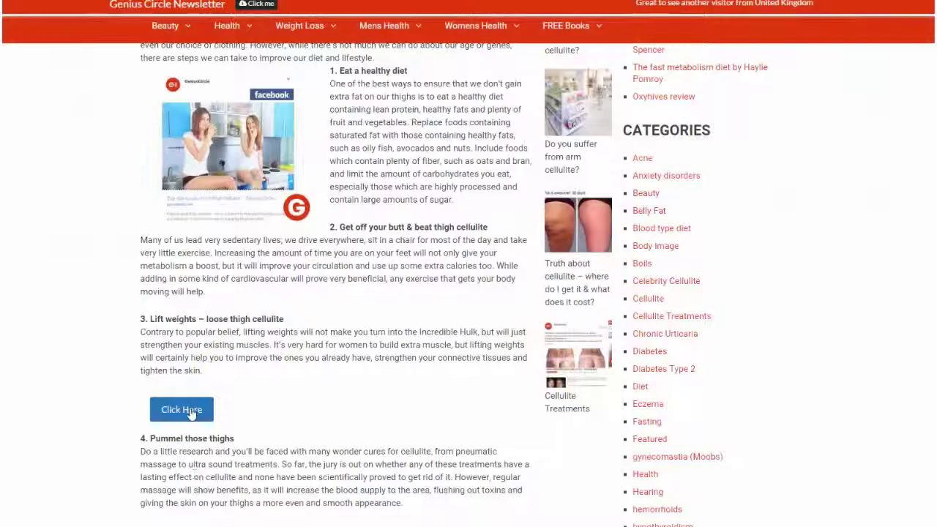
left_click(188, 410)
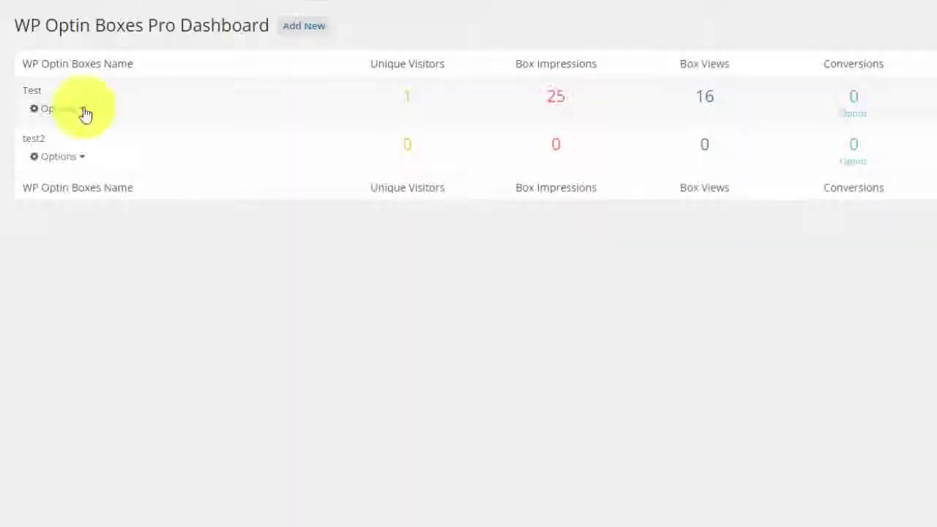
Check Test's detailed stats, then keep the sitewide default box at None and posts/pages at Use Default.
left_click(79, 110)
left_click(282, 229)
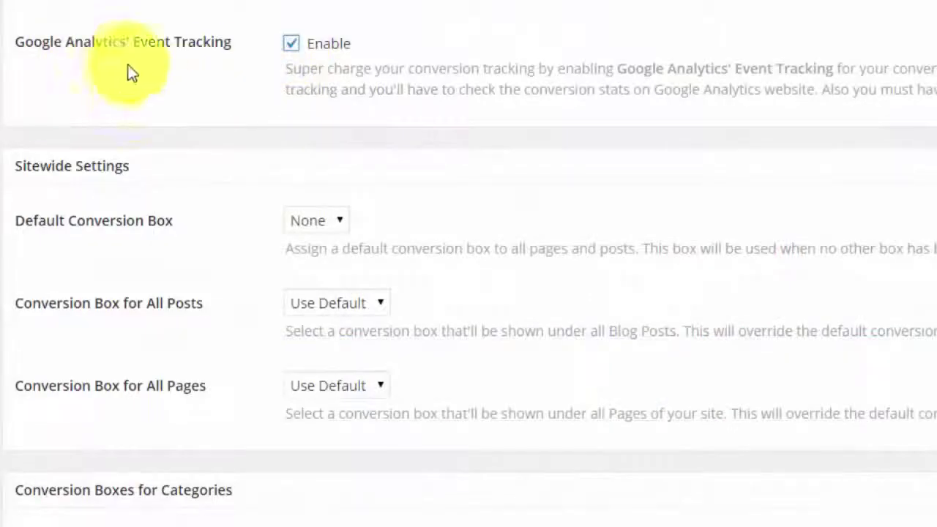
left_click(338, 219)
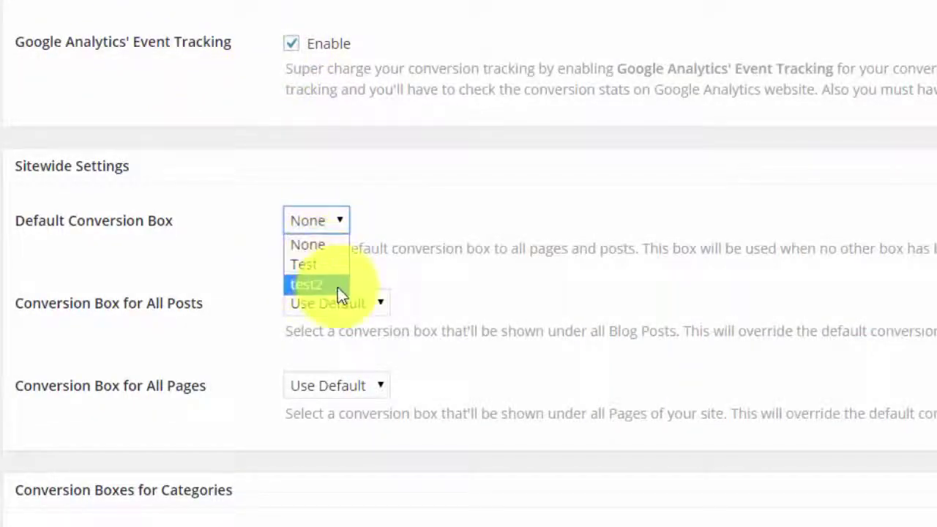
left_click(326, 302)
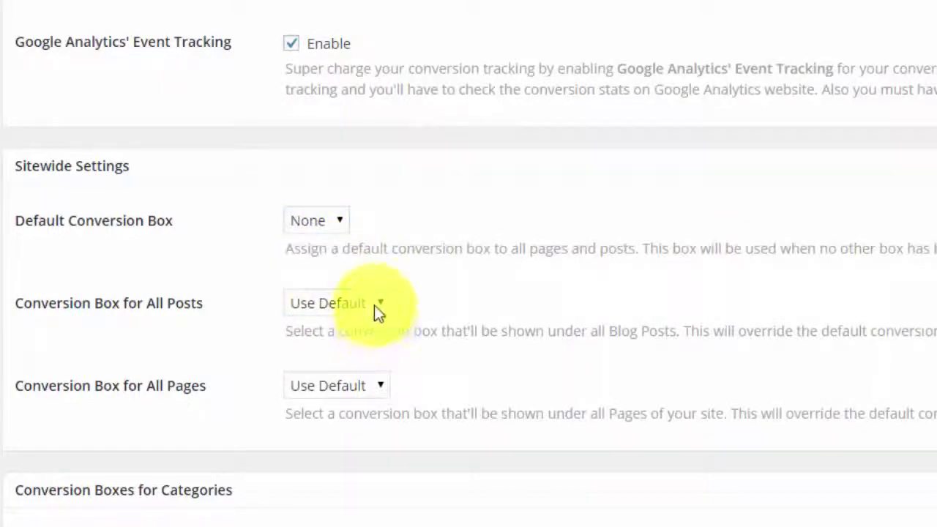
left_click(385, 305)
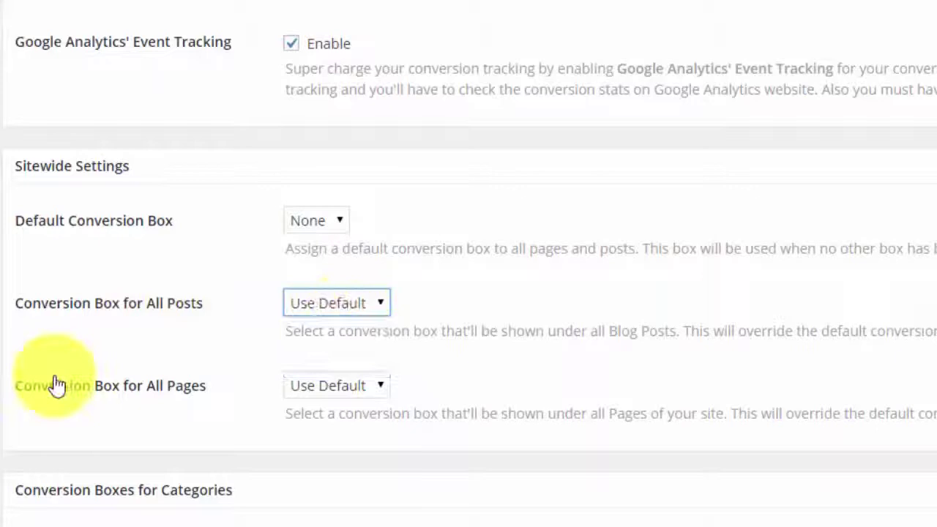
left_click(380, 387)
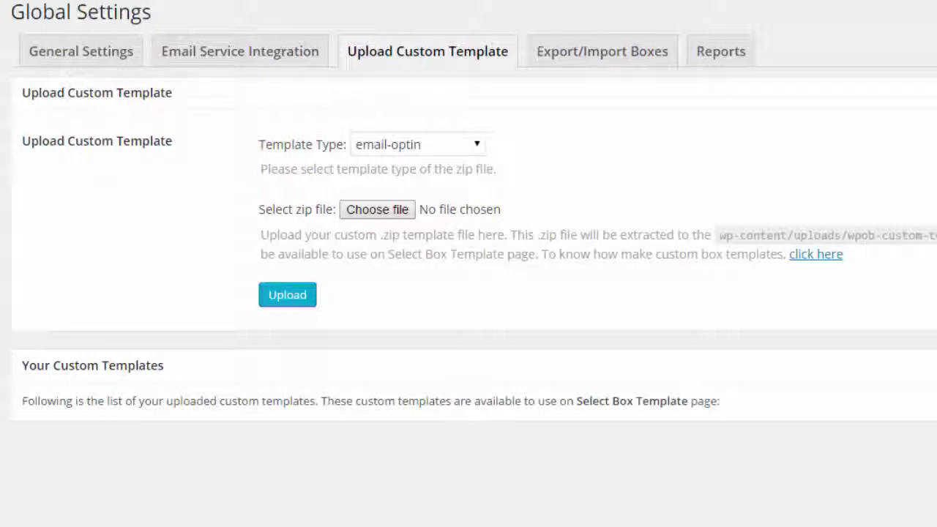
Keep email-optin as the custom template type.
left_click(483, 150)
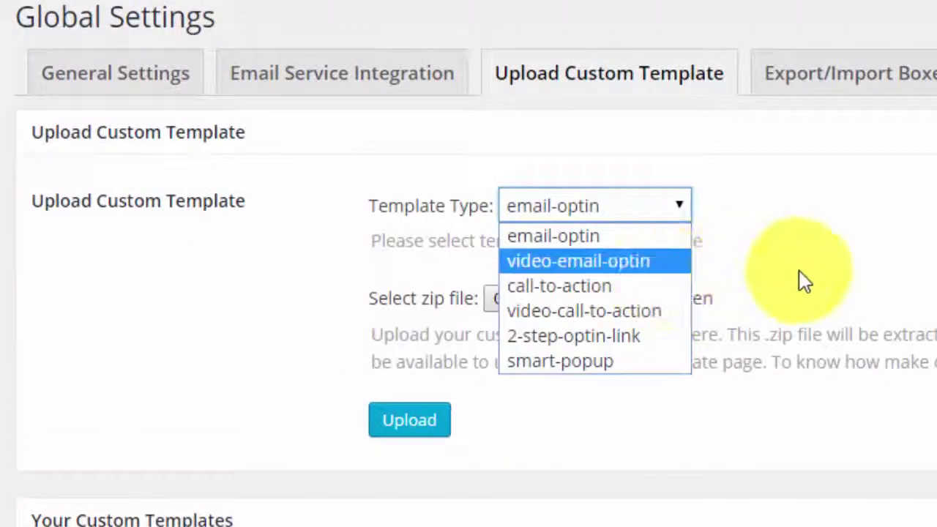
left_click(800, 271)
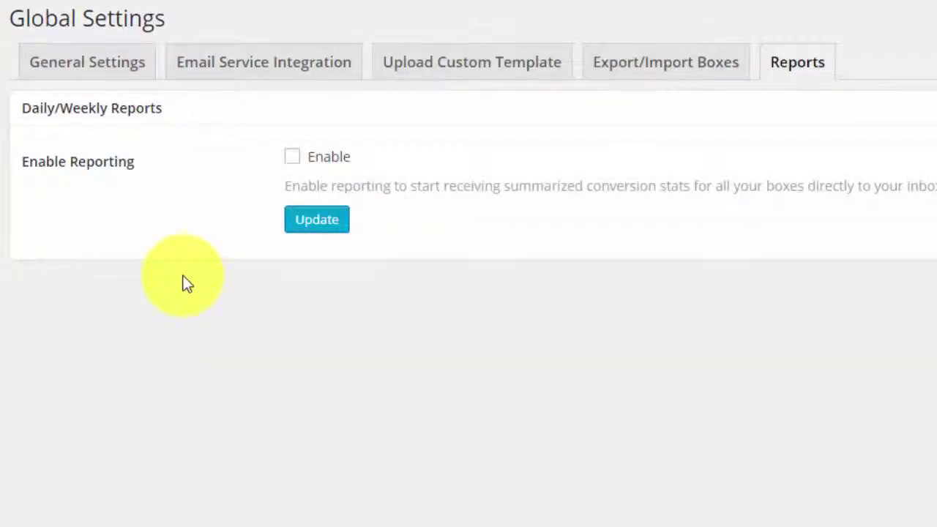
Enable emailed conversion reports and open the daily/weekly report frequency choices.
left_click(292, 156)
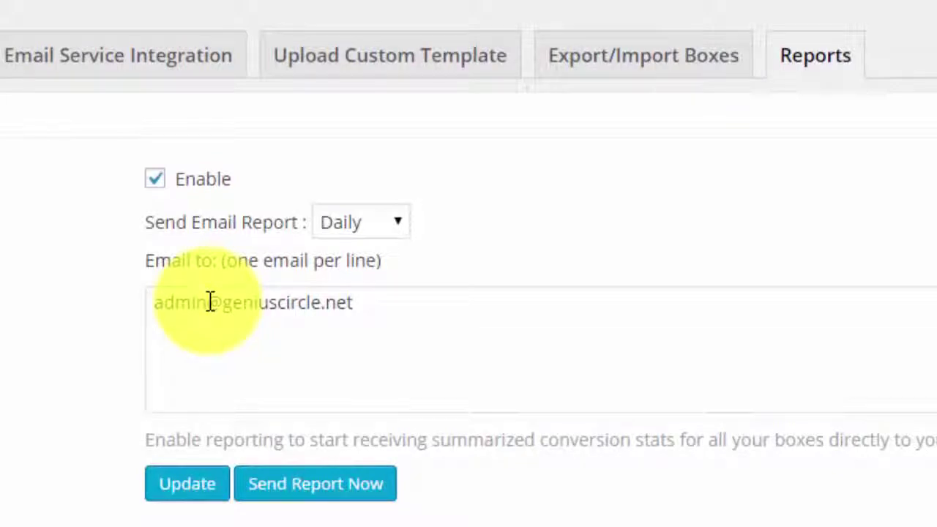
left_click(403, 223)
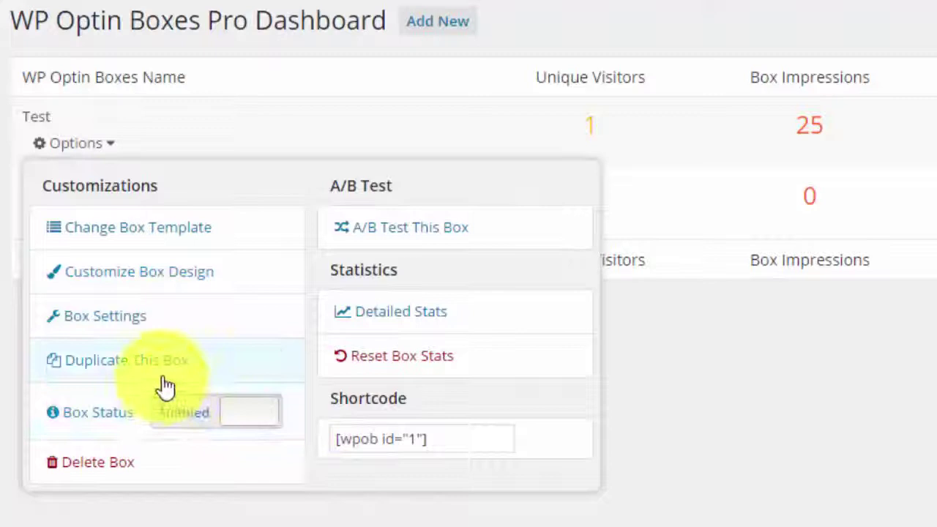
Toggle the Test box's status from Enabled to off.
left_click(247, 416)
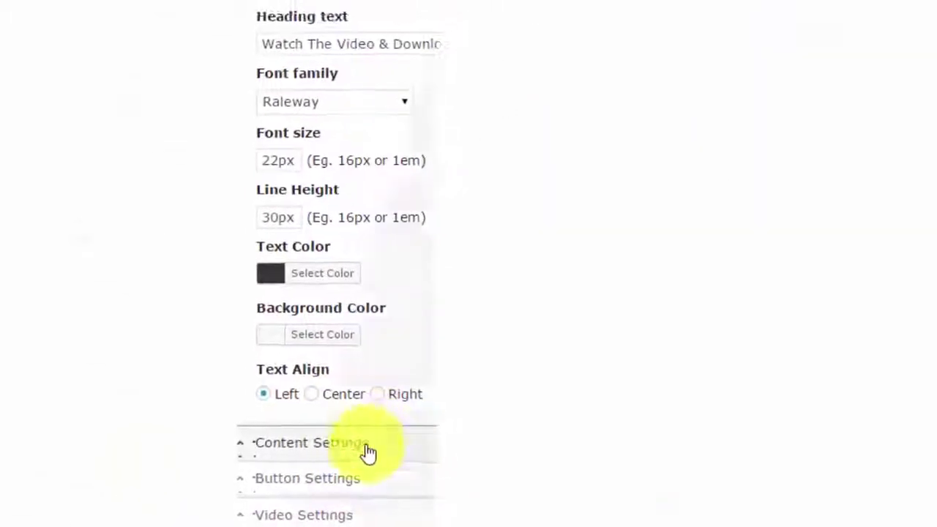
Expand the box design's Content Settings and Download Now Button Settings sections.
left_click(366, 443)
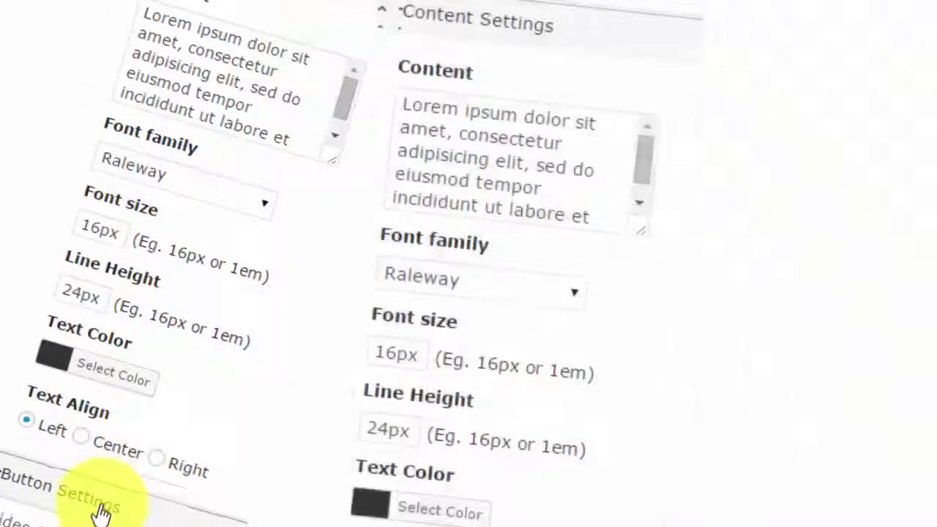
left_click(102, 501)
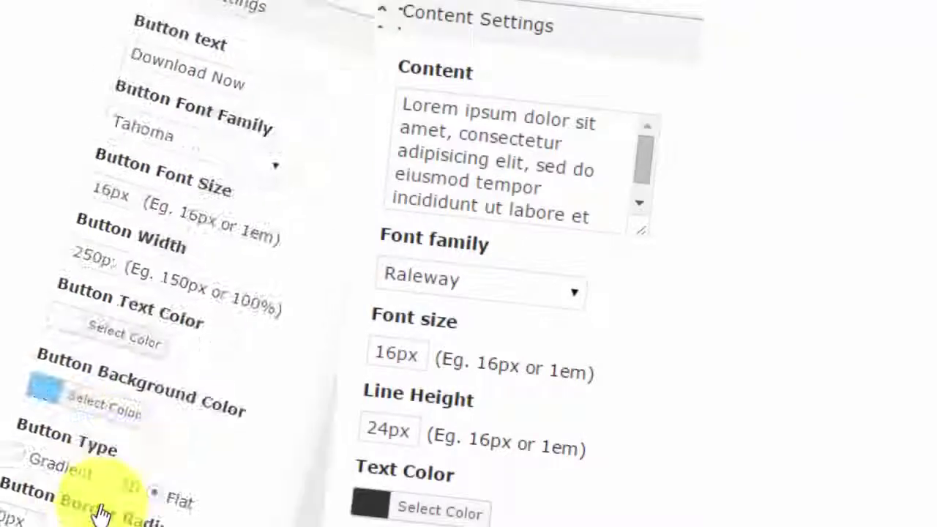